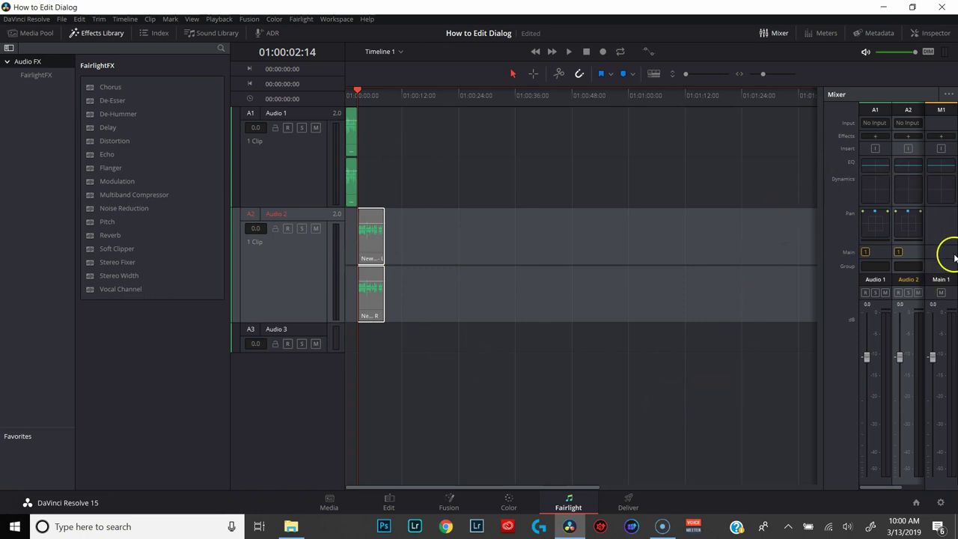
Show the Audio 2 properties and normalize its clip audio levels to a -6 dBFS reference
left_click(930, 33)
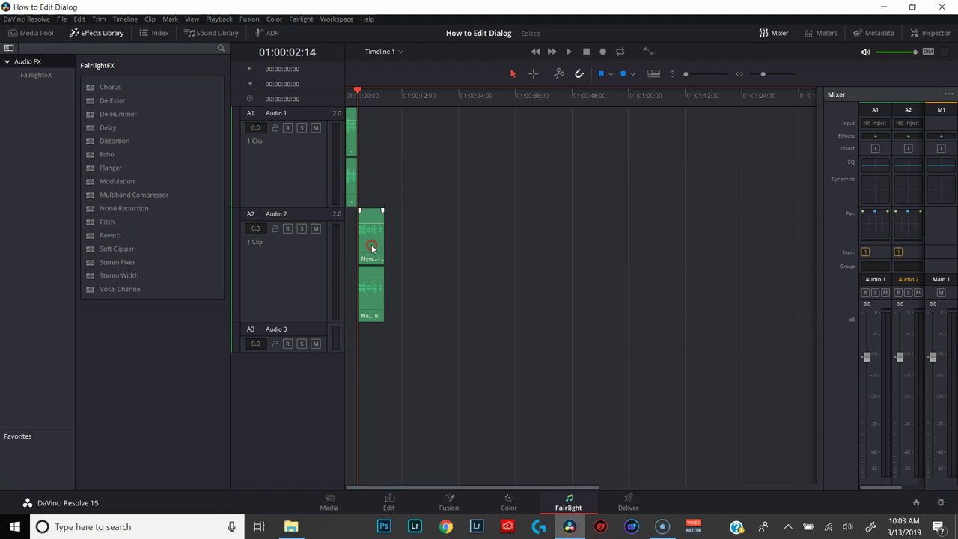
right_click(371, 246)
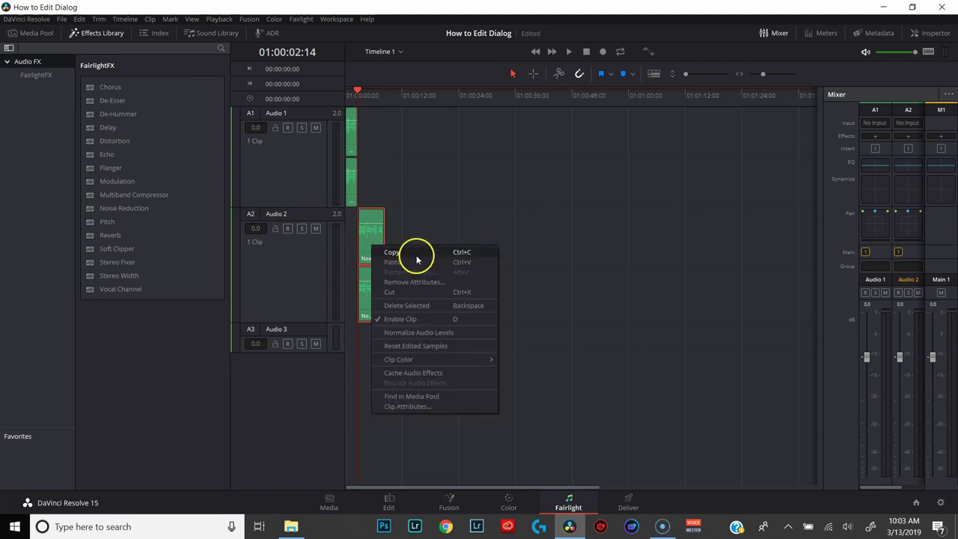
left_click(409, 333)
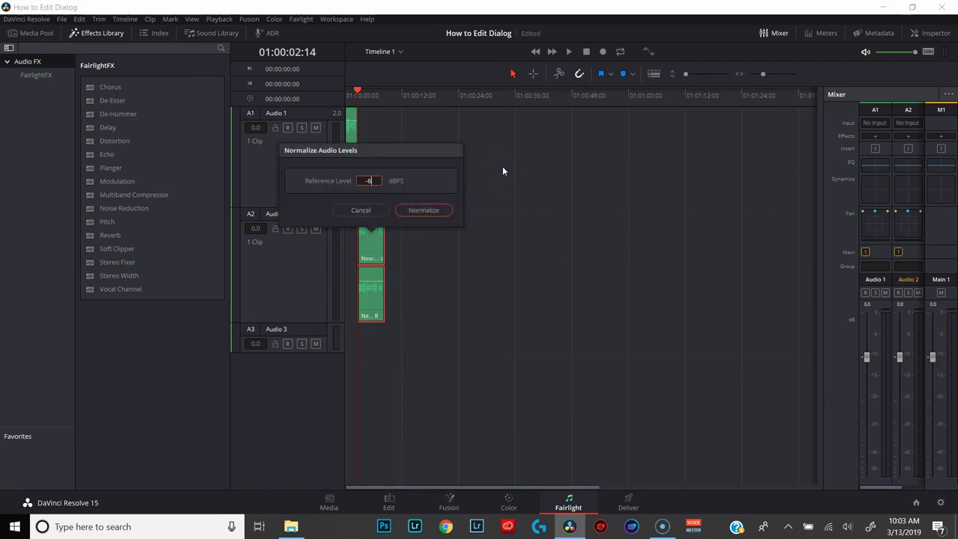
left_click(431, 211)
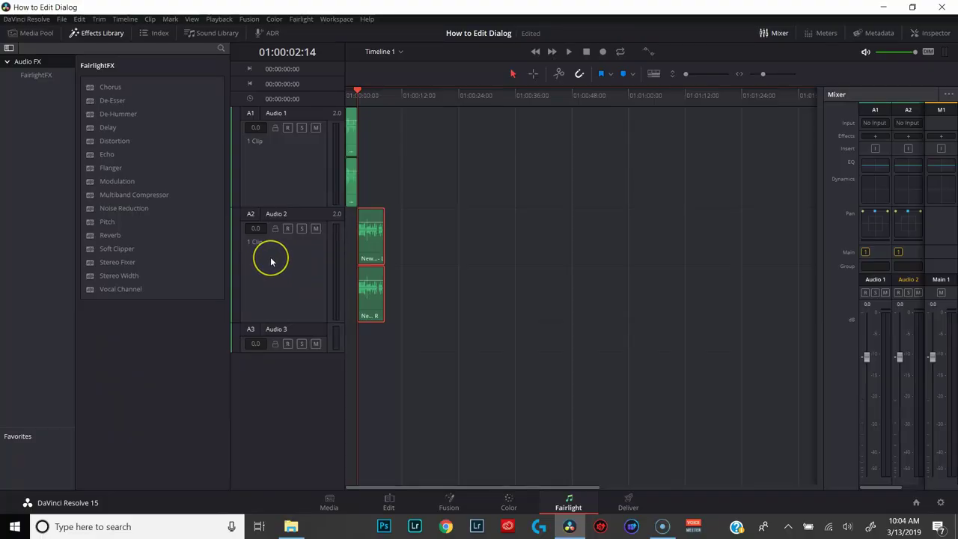
Change the Audio 2 track type to Mono from its track header menu
right_click(271, 261)
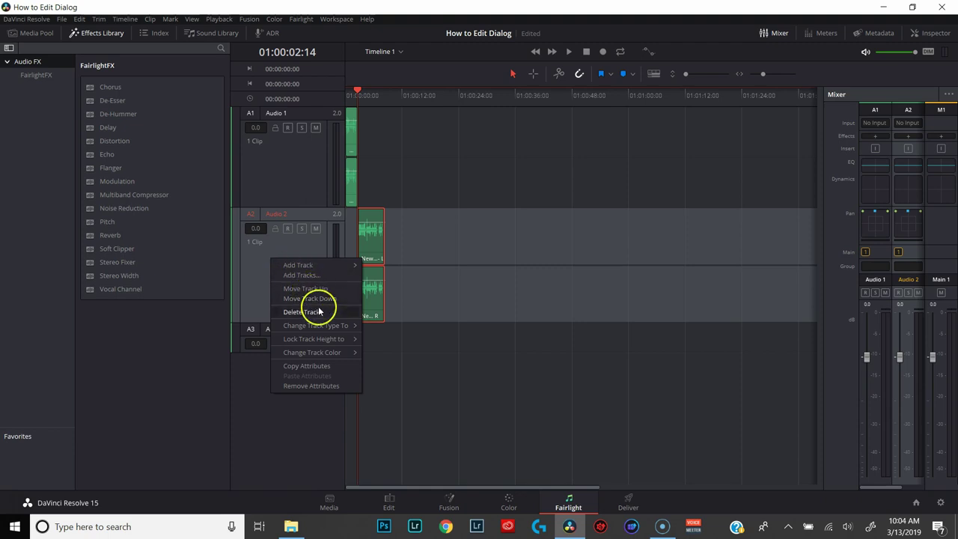
mouse_move(327, 332)
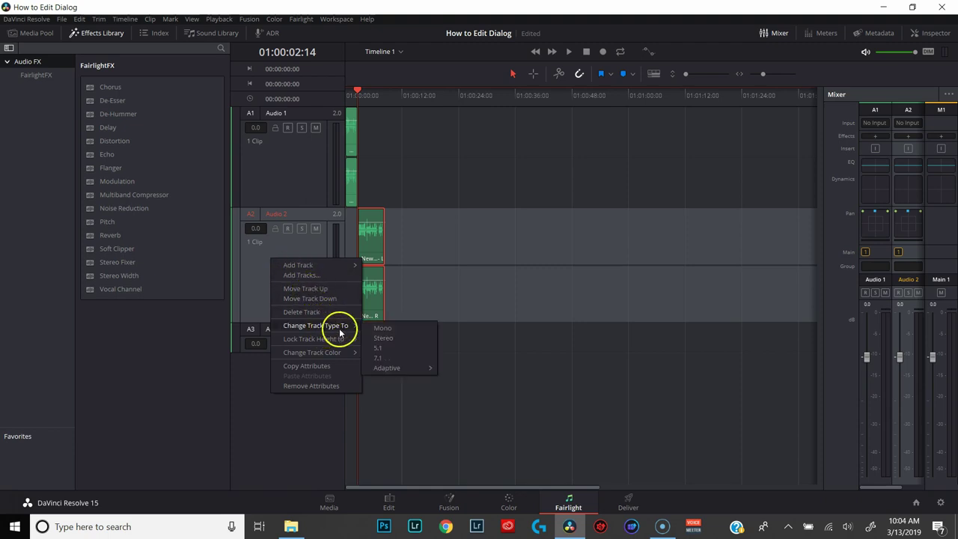
left_click(382, 327)
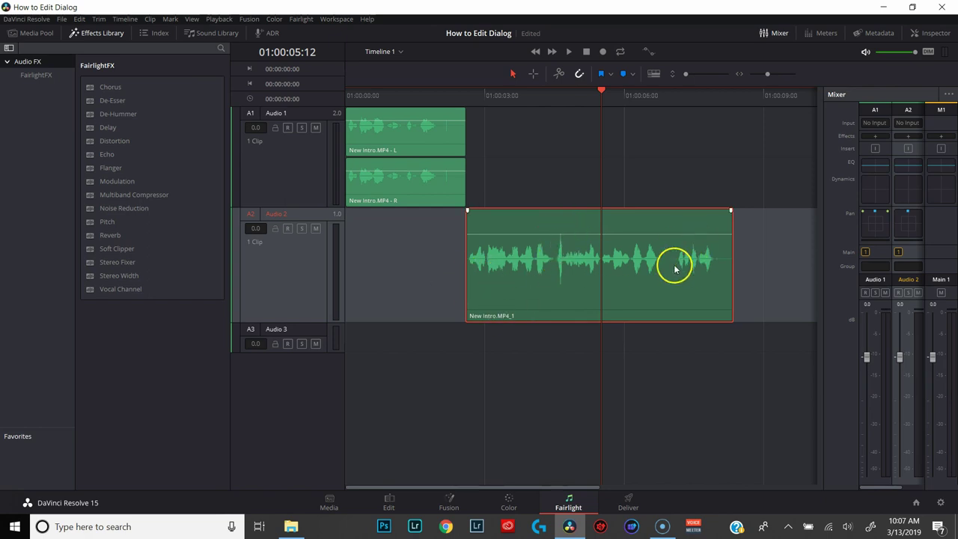
Move the playhead to about 01:00:04:15, zoom the timeline in and play the spike
left_click_drag(600, 92, 559, 93)
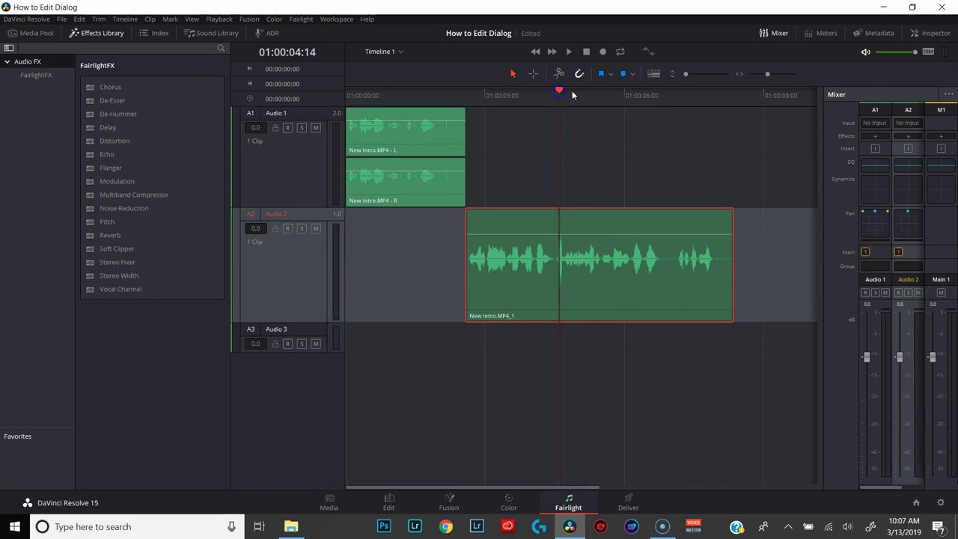
key("ctrl+equal")
key("ctrl+equal")
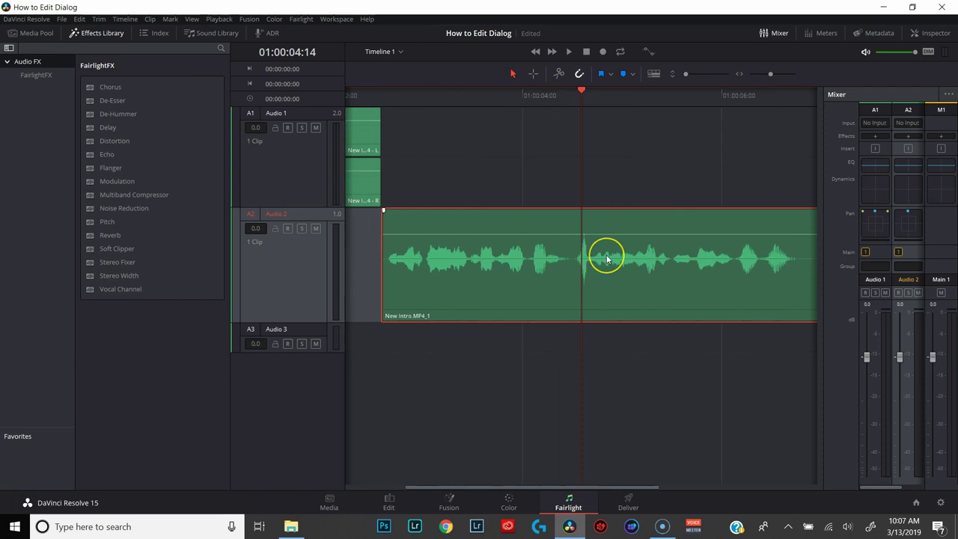
key("ctrl+equal")
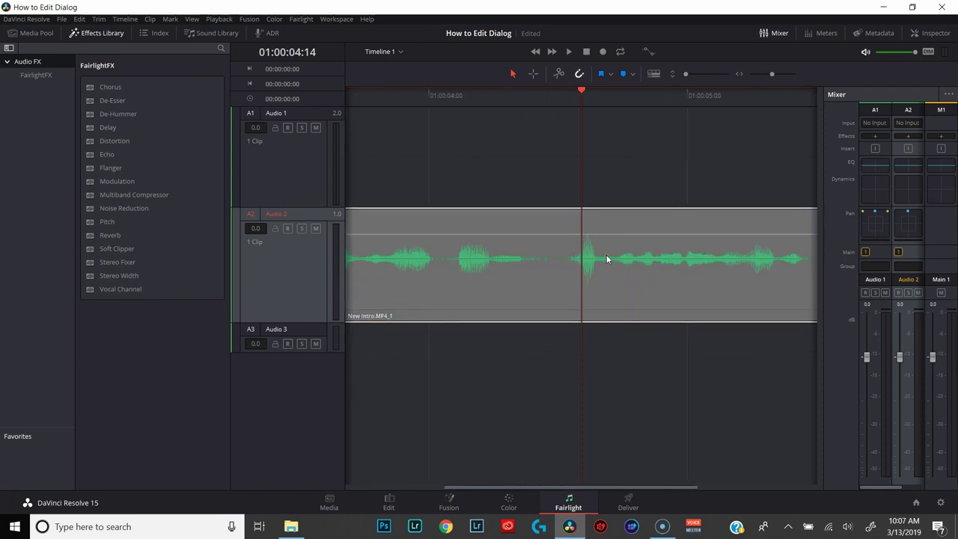
key("ctrl+equal")
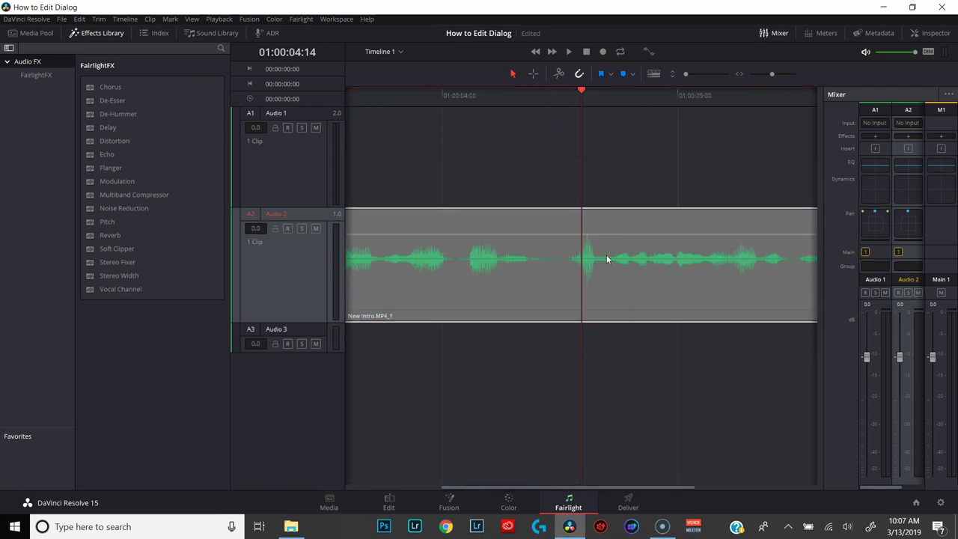
key("space")
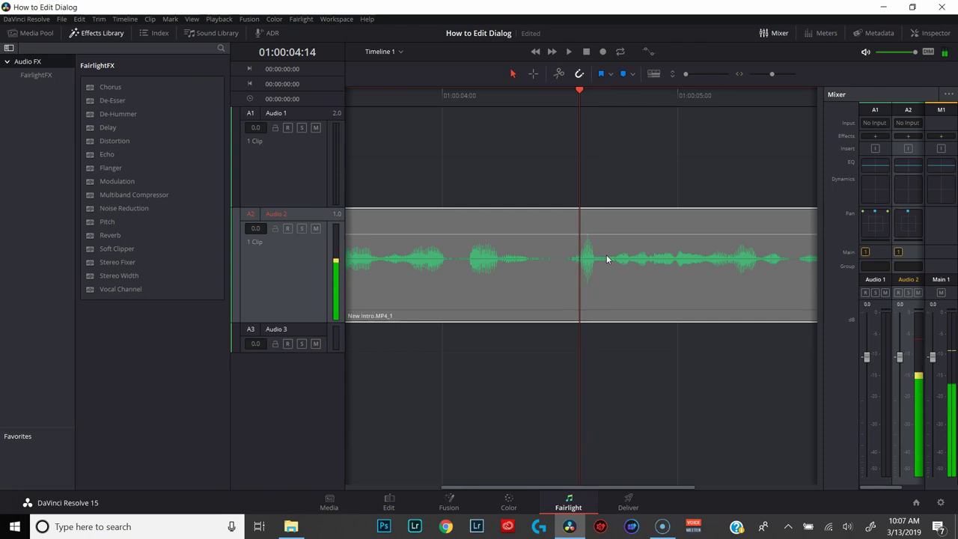
Add Clip Volume keyframes a few frames apart around the spike and select one to dip it
left_click(925, 33)
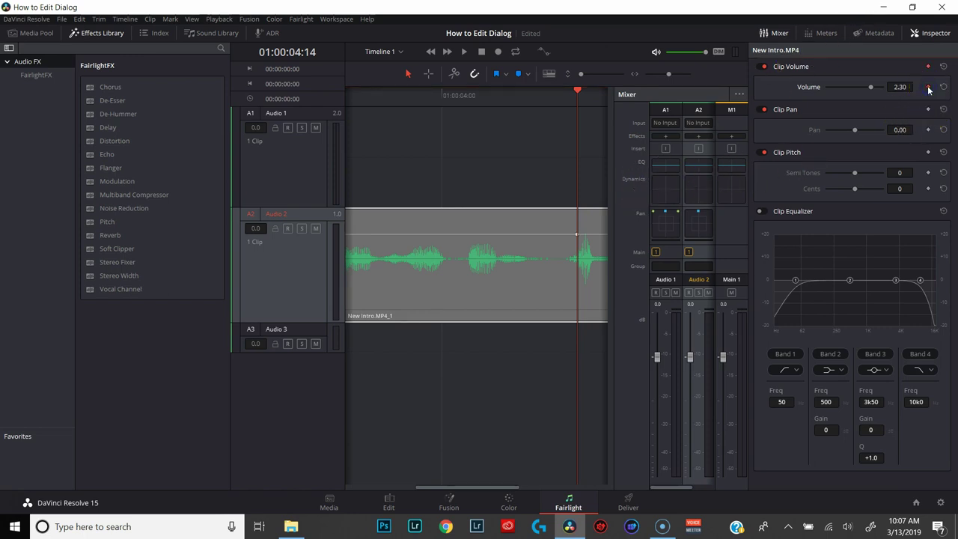
key("space")
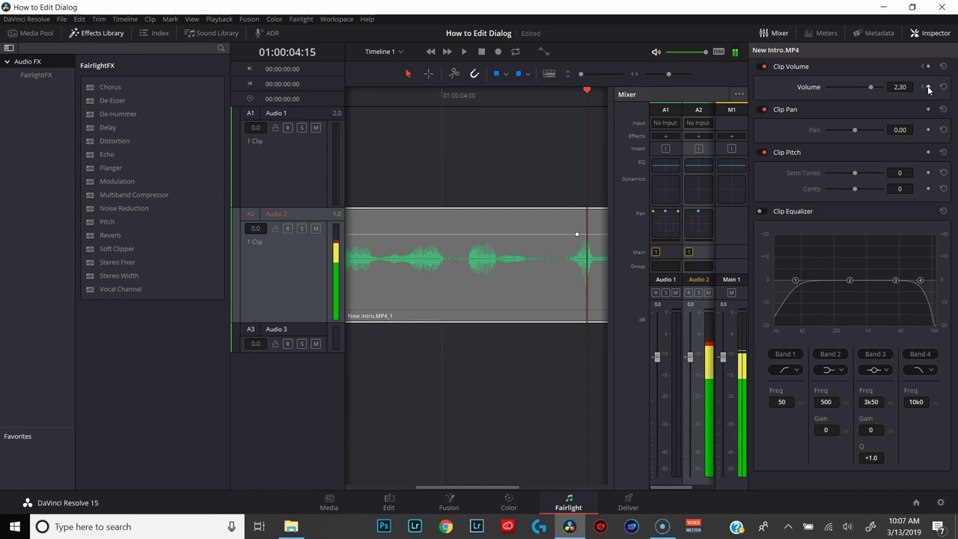
key("Left")
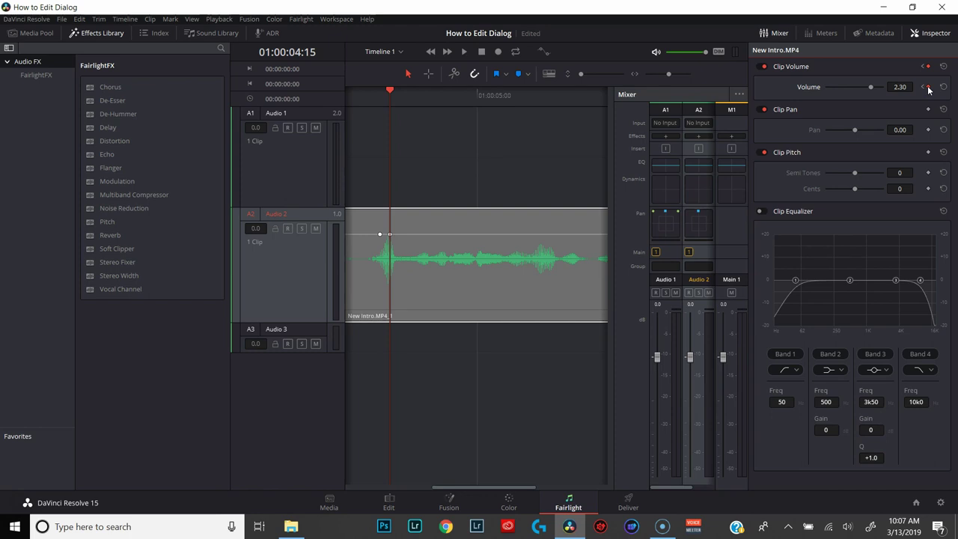
key("Right")
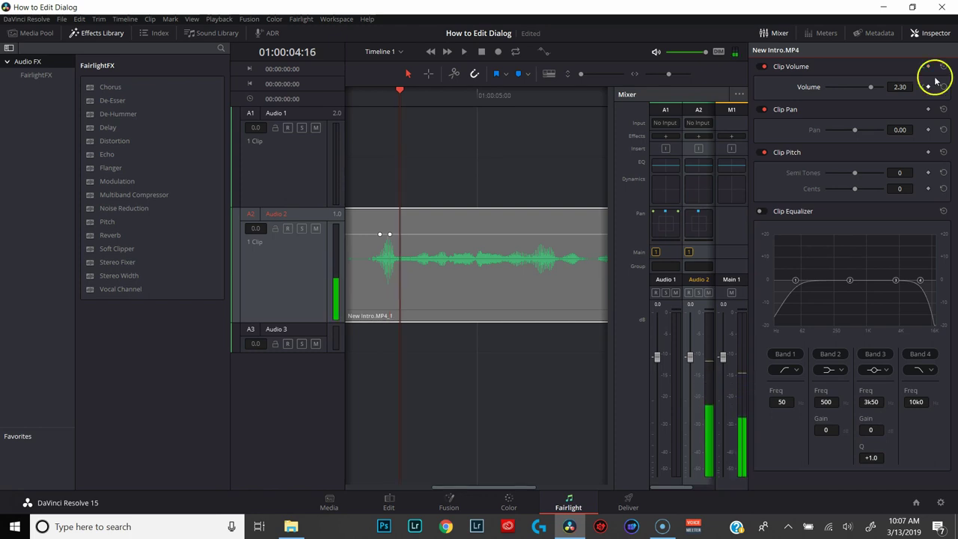
left_click(928, 87)
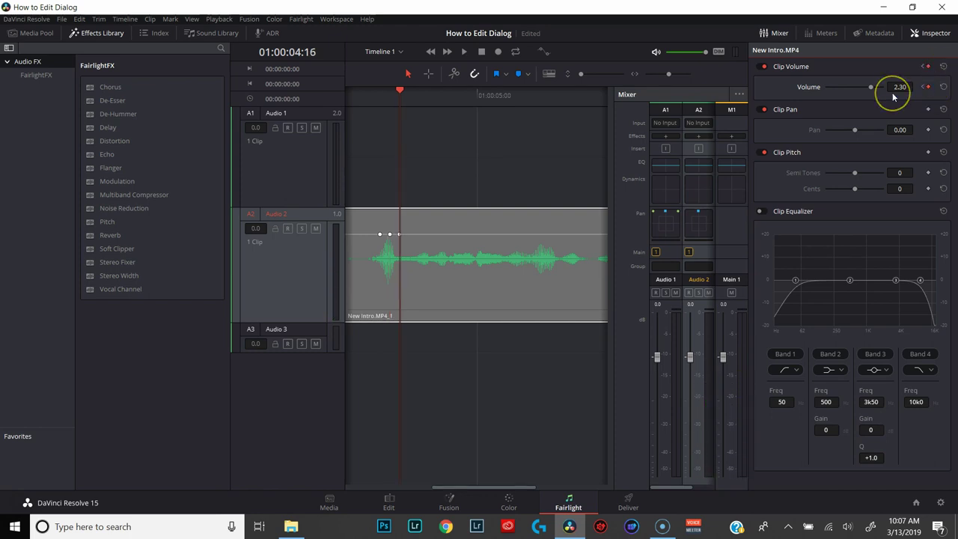
key("Left")
key("Left")
key("Left")
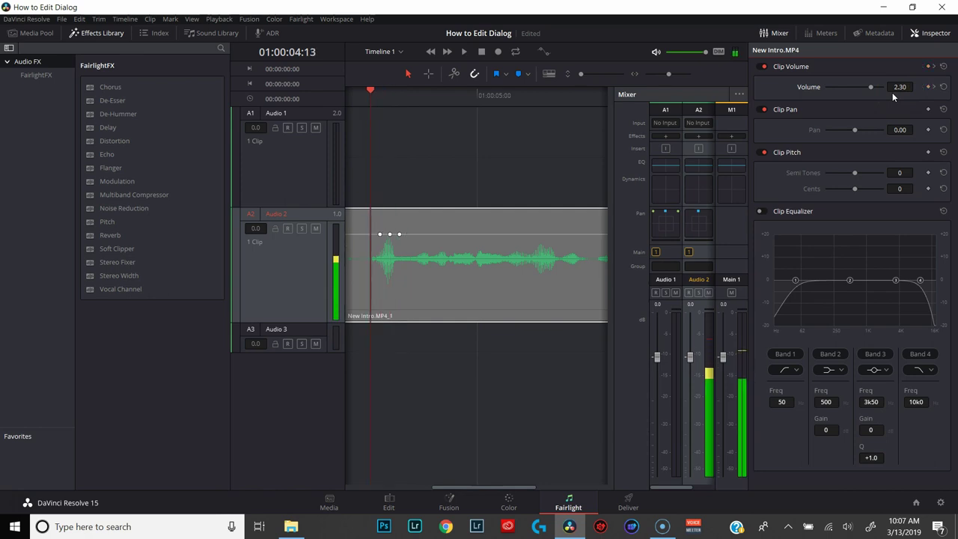
left_click(928, 87)
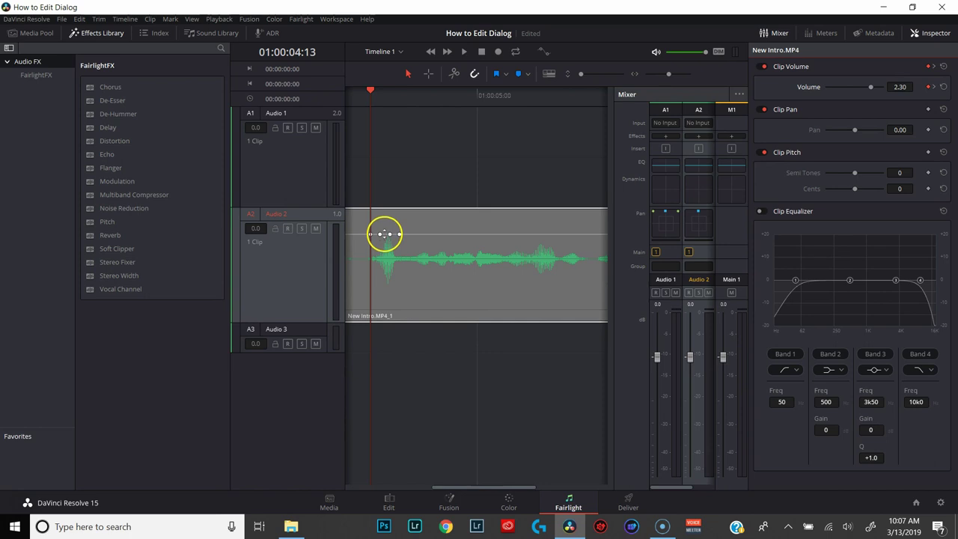
left_click(384, 234)
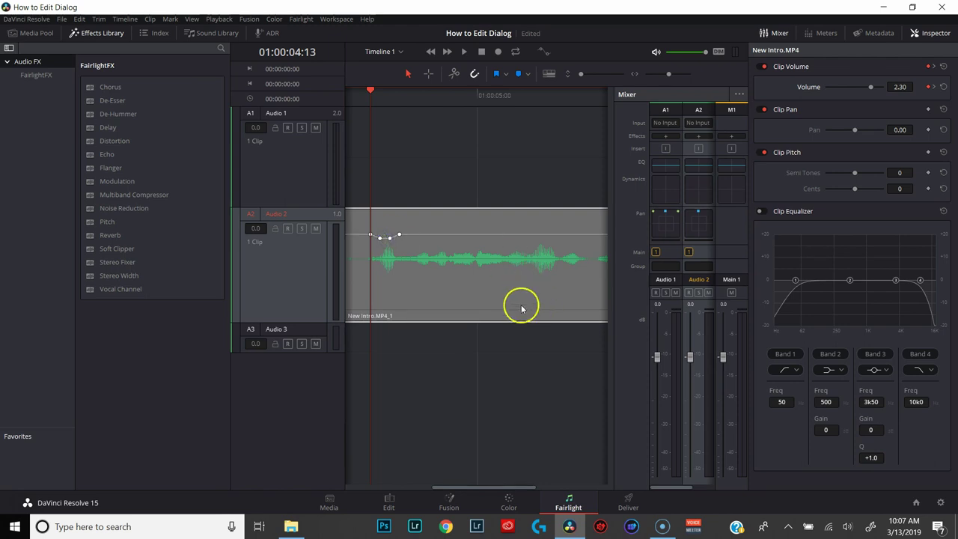
left_click(929, 34)
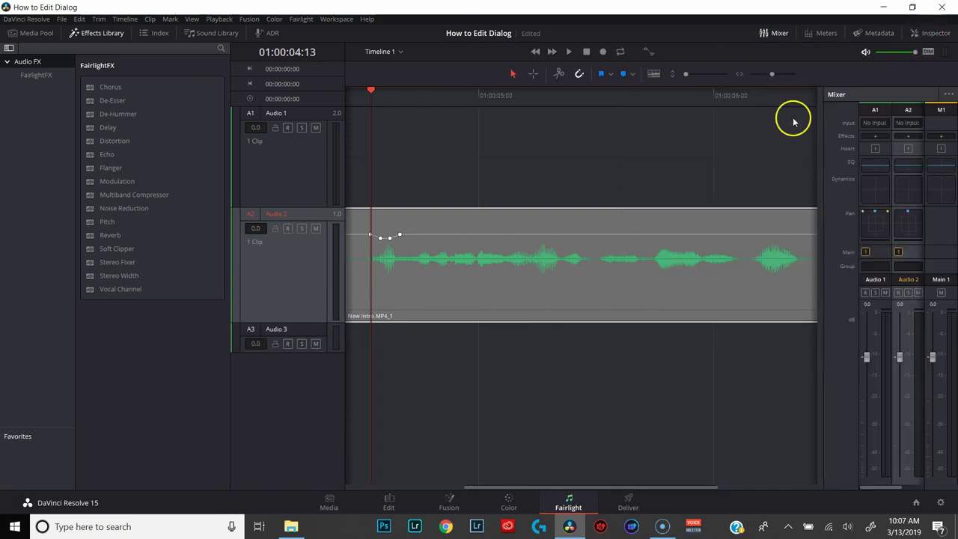
Zoom out, normalize the mono Audio 2 clip to -6 dBFS, and bring up Audio 2 Dynamics
scroll(549, 318, "down", 2)
scroll(546, 319, "down", 3)
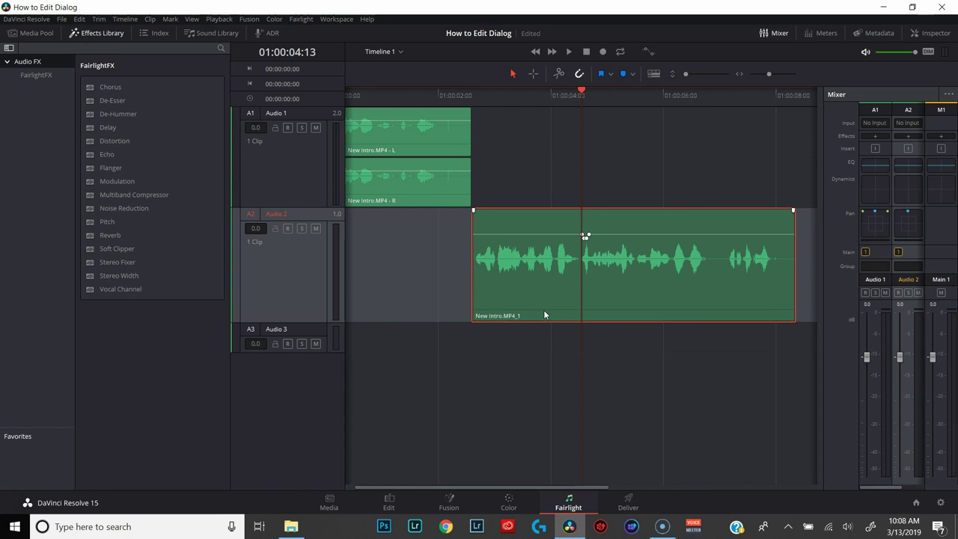
left_click(659, 281)
right_click(660, 289)
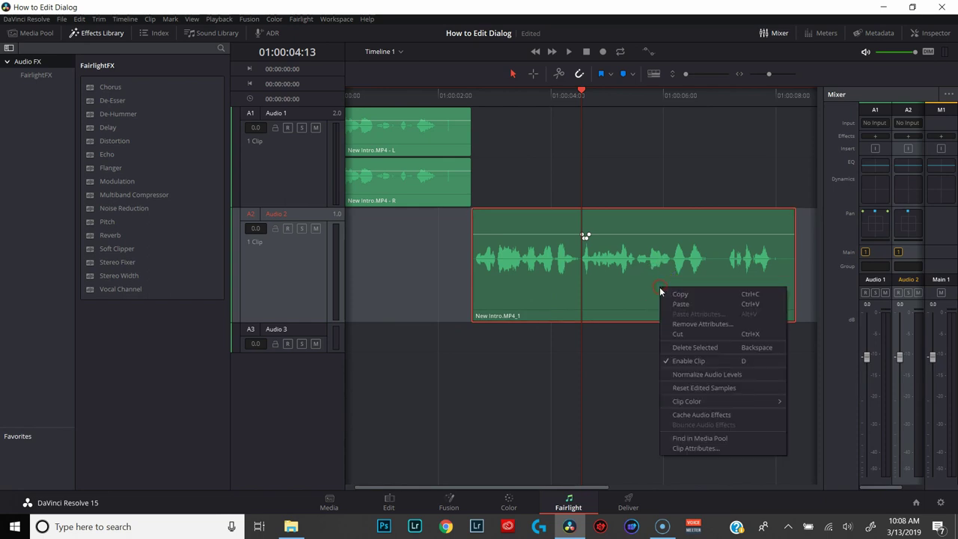
left_click(714, 376)
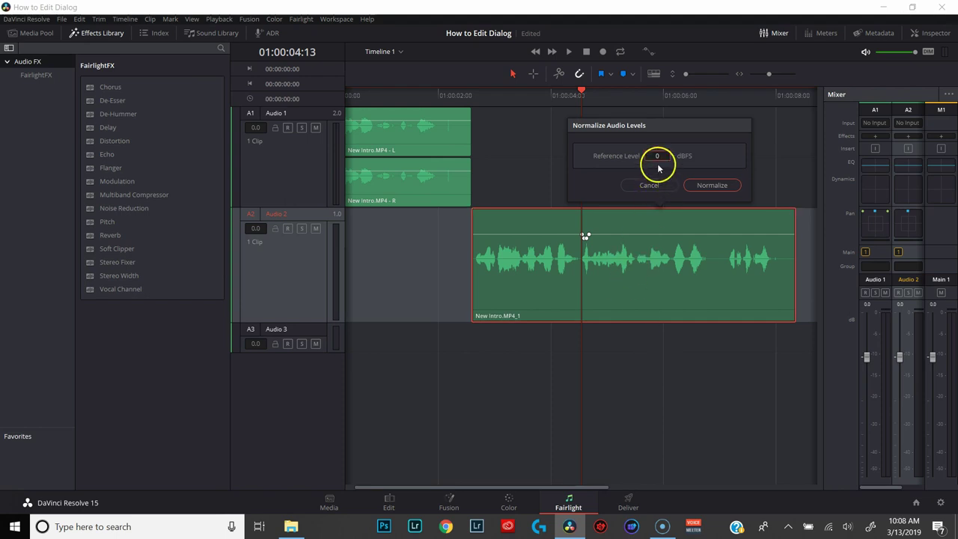
type("-6")
key("Return")
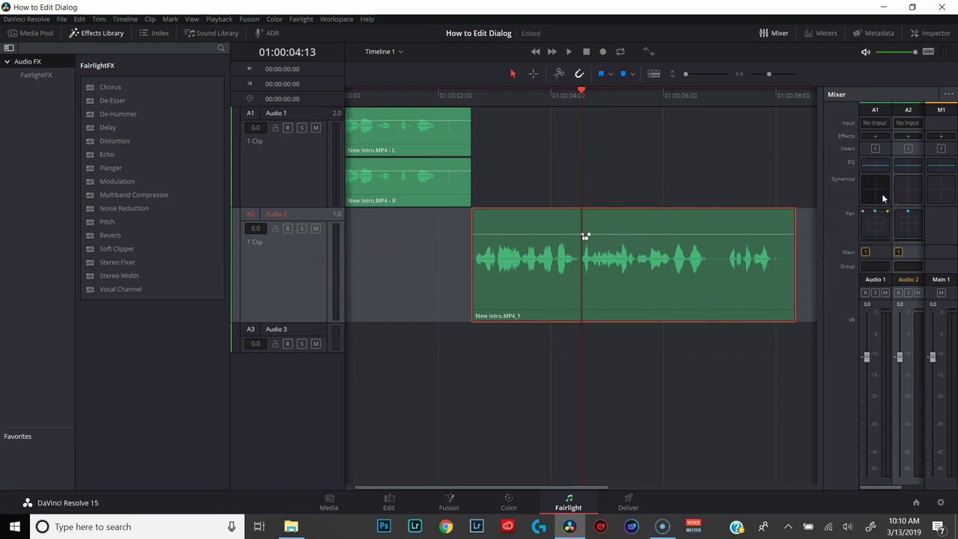
left_click(906, 196)
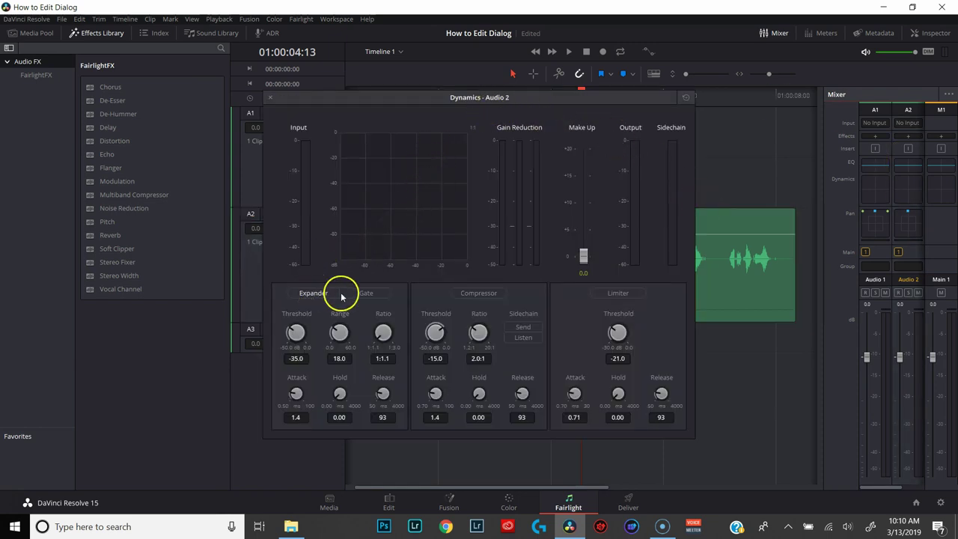
Enable the Audio 2 compressor with 0.70 attack, 50 release and make-up gain 7.5
left_click(474, 292)
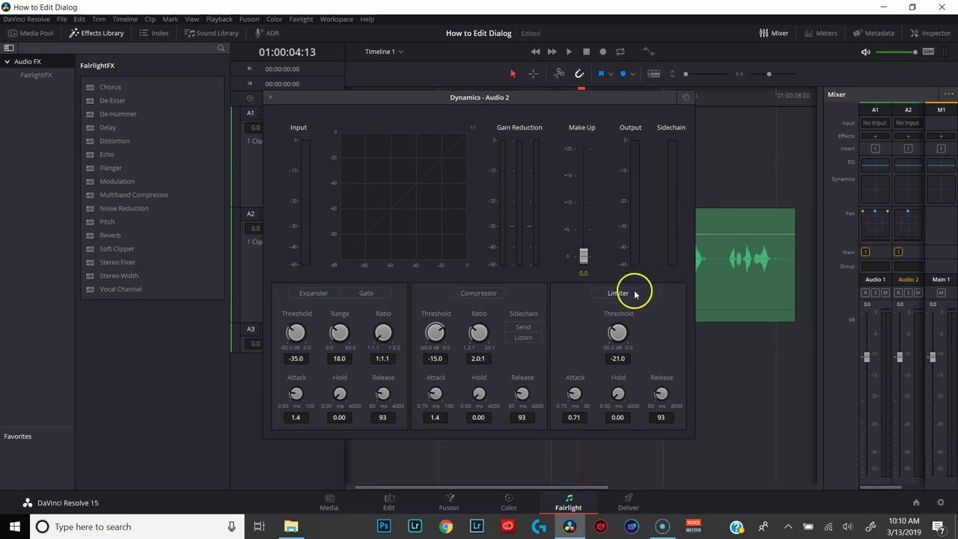
left_click(478, 293)
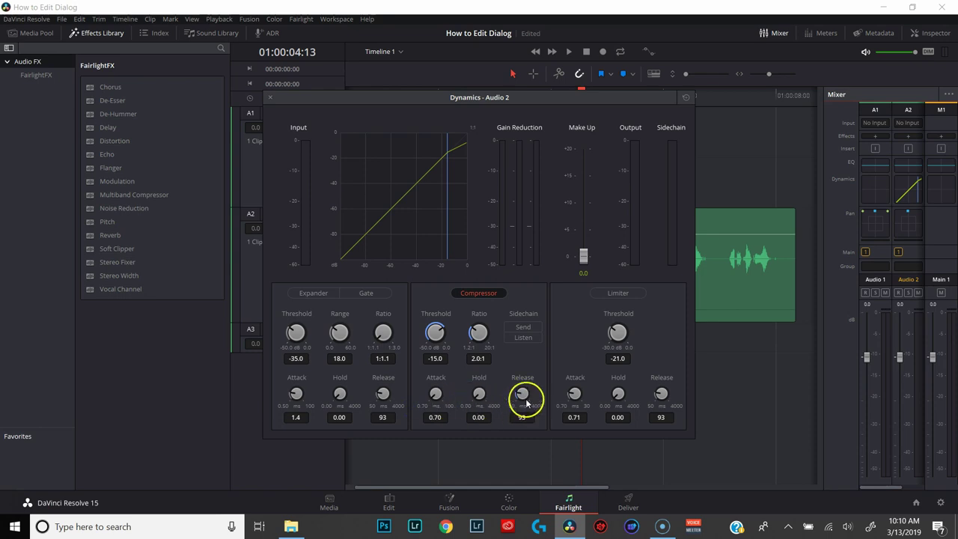
left_click(482, 292)
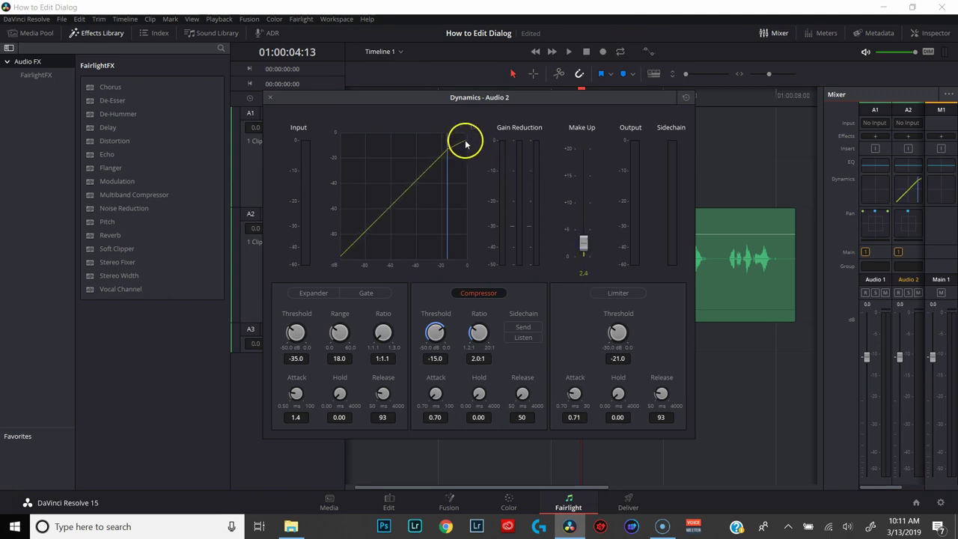
left_click_drag(583, 244, 586, 218)
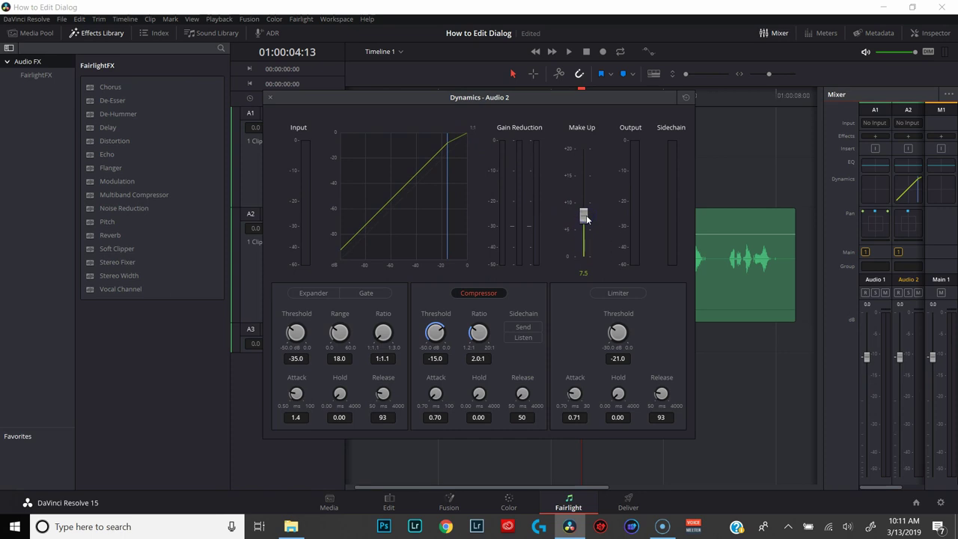
Close the Dynamics window and select the Audio 2 dialog clip, briefly showing its Inspector
left_click(270, 98)
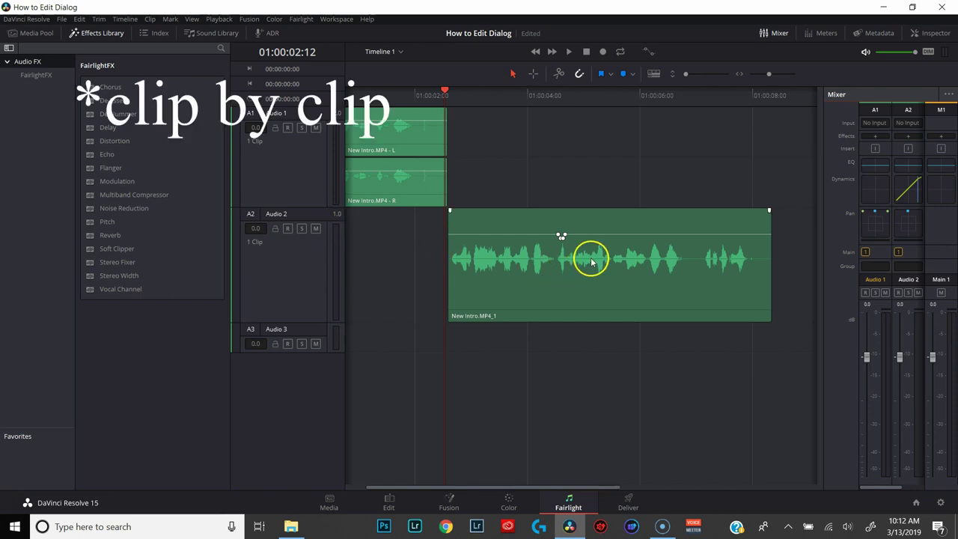
left_click(614, 278)
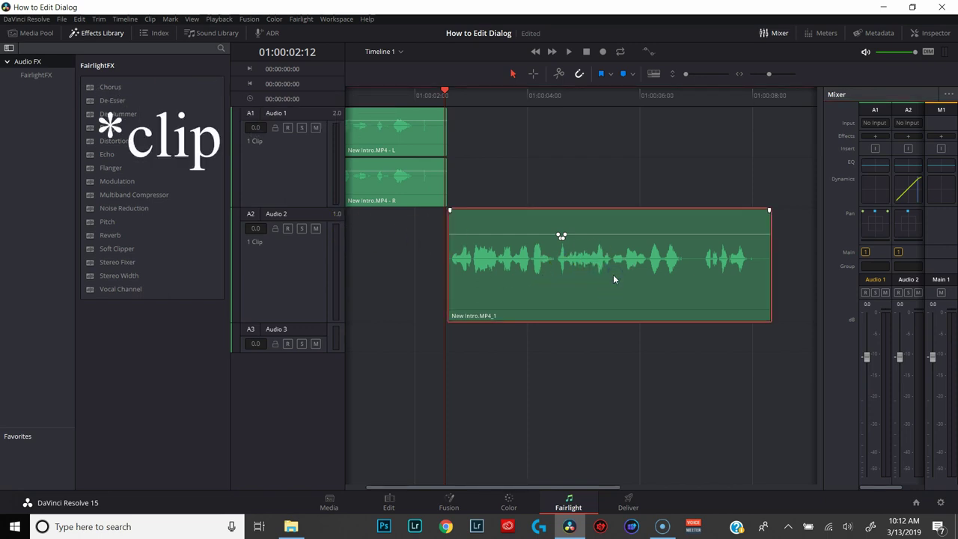
left_click(933, 33)
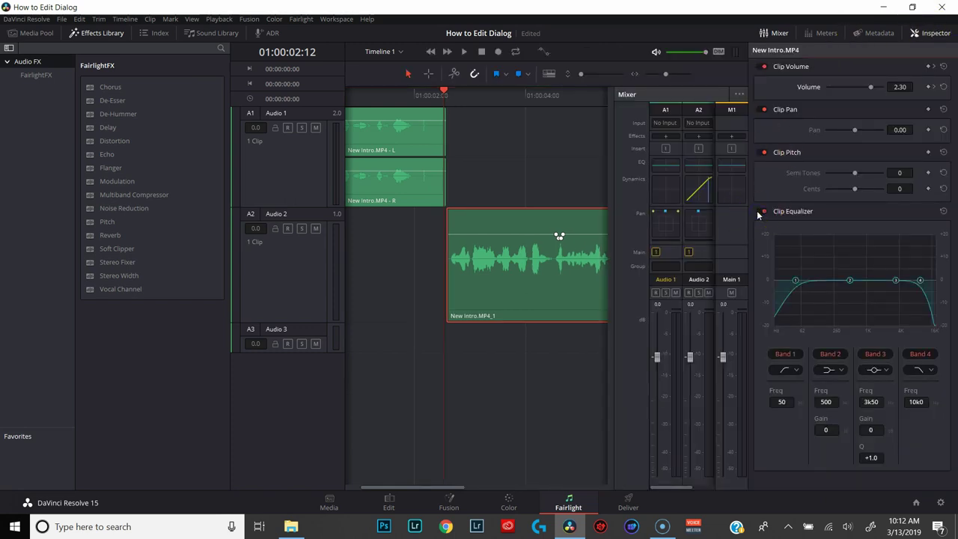
left_click(915, 33)
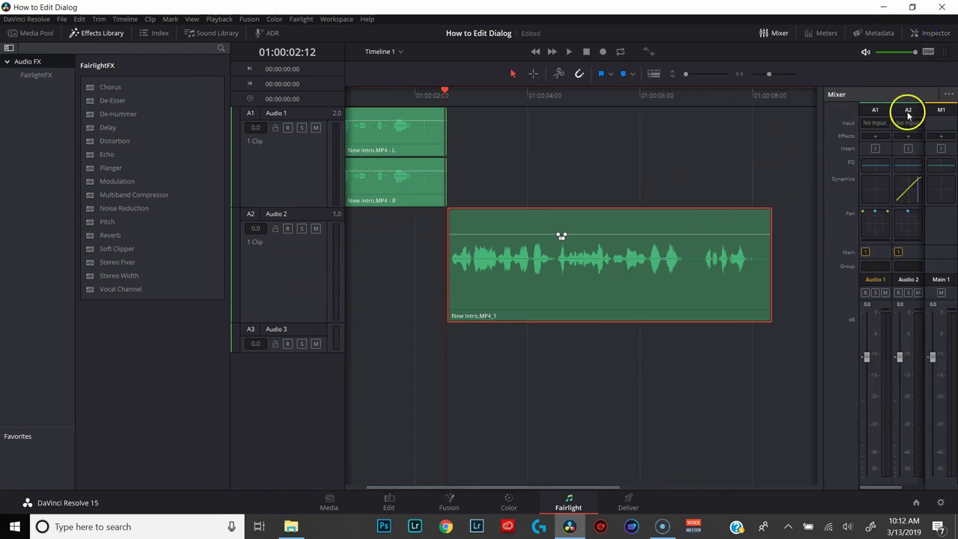
Enable the Audio 2 EQ low-cut and high-cut bands and make bands 2 and 5 bell filters
double_click(904, 165)
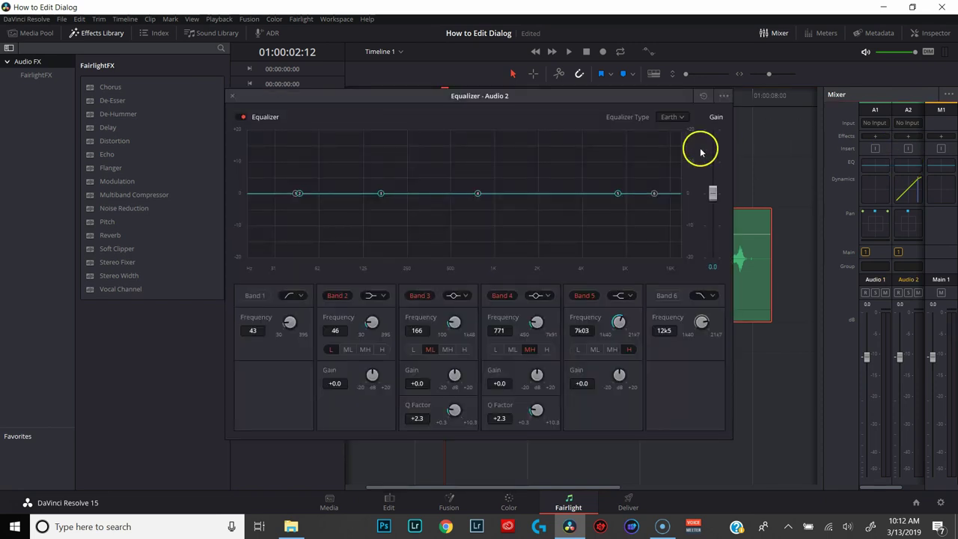
left_click(254, 296)
left_click(664, 296)
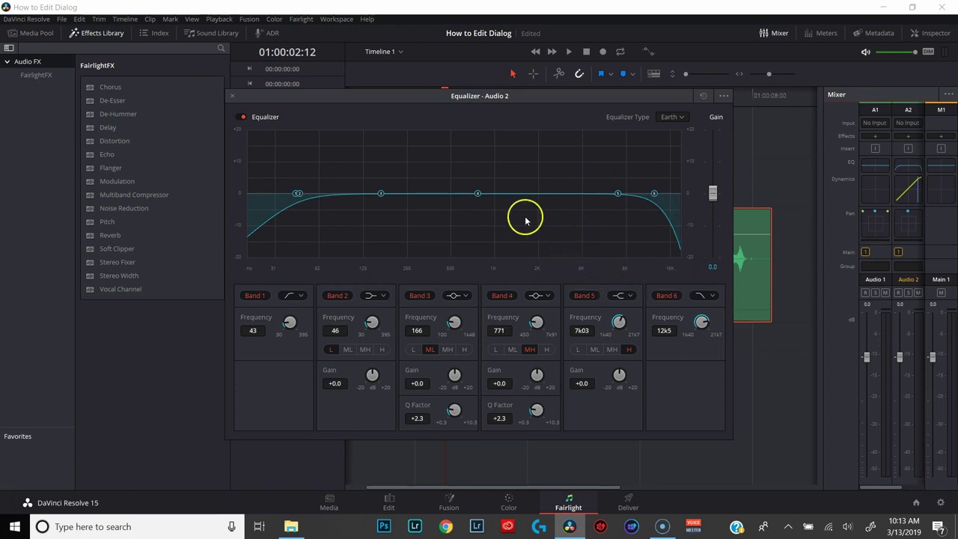
left_click(372, 297)
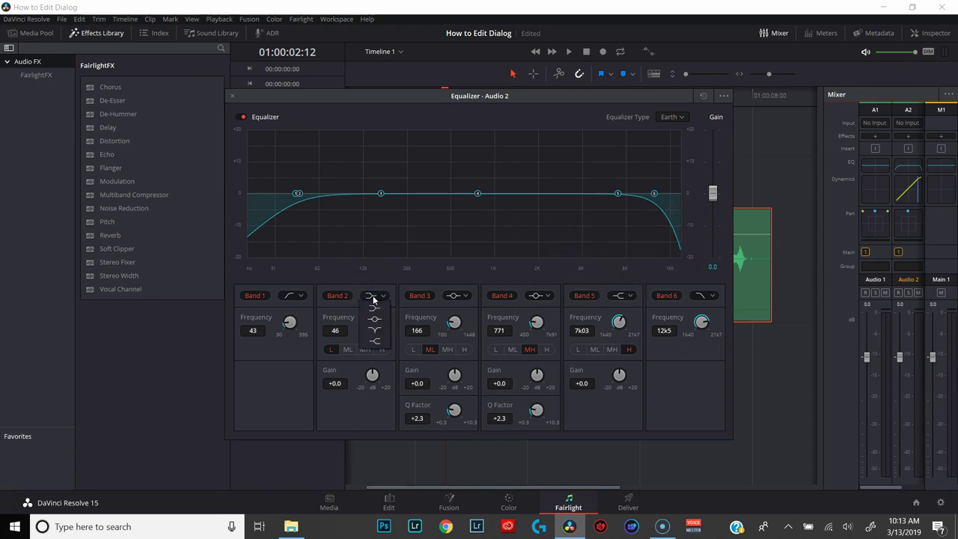
left_click(372, 318)
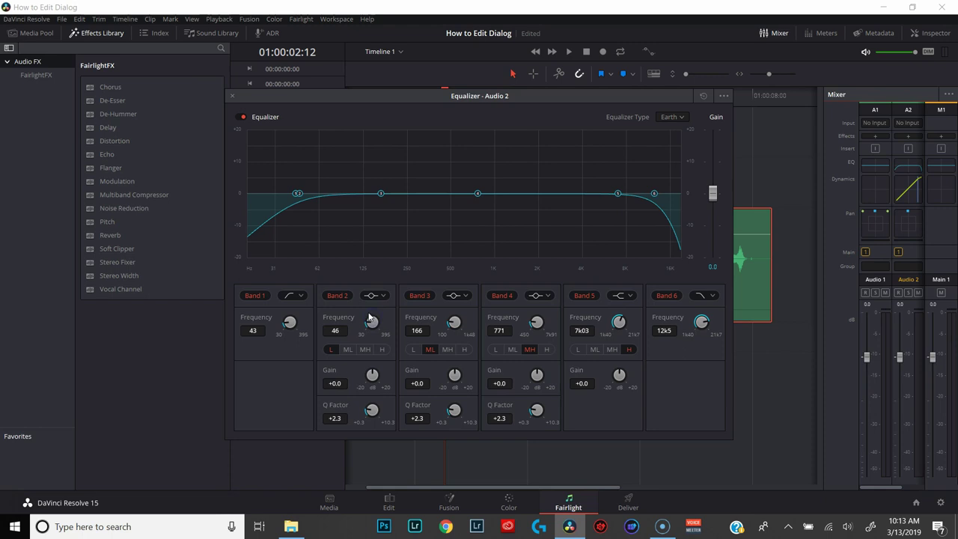
left_click(625, 296)
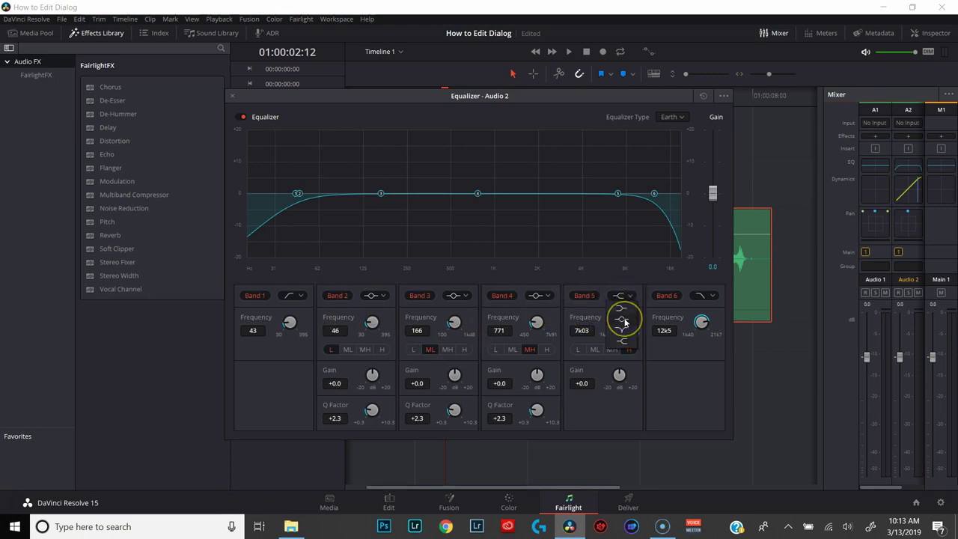
left_click(625, 321)
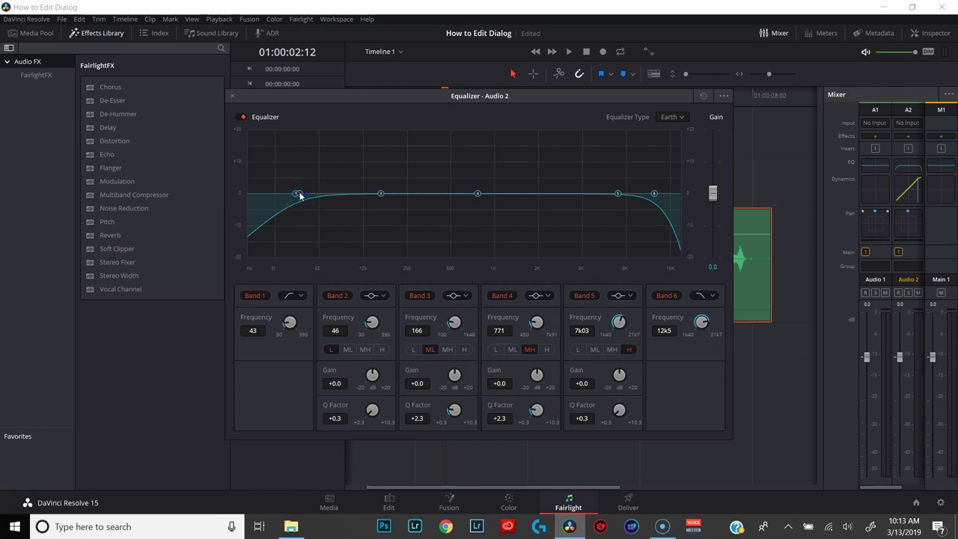
Boost band 2 near 61 Hz and band 5 to about +10.5 dB, and cut band 4 around 1 kHz
left_click_drag(303, 194, 319, 146)
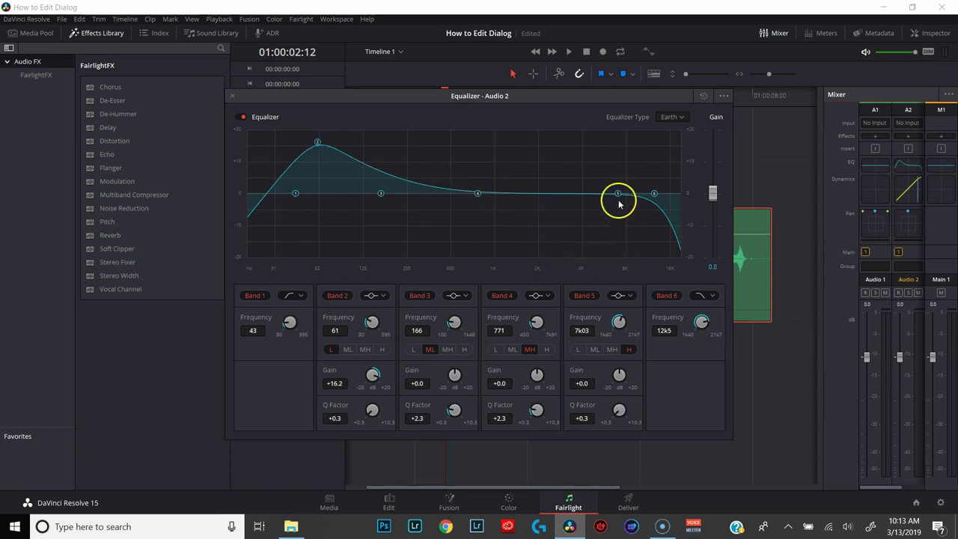
left_click_drag(618, 194, 615, 163)
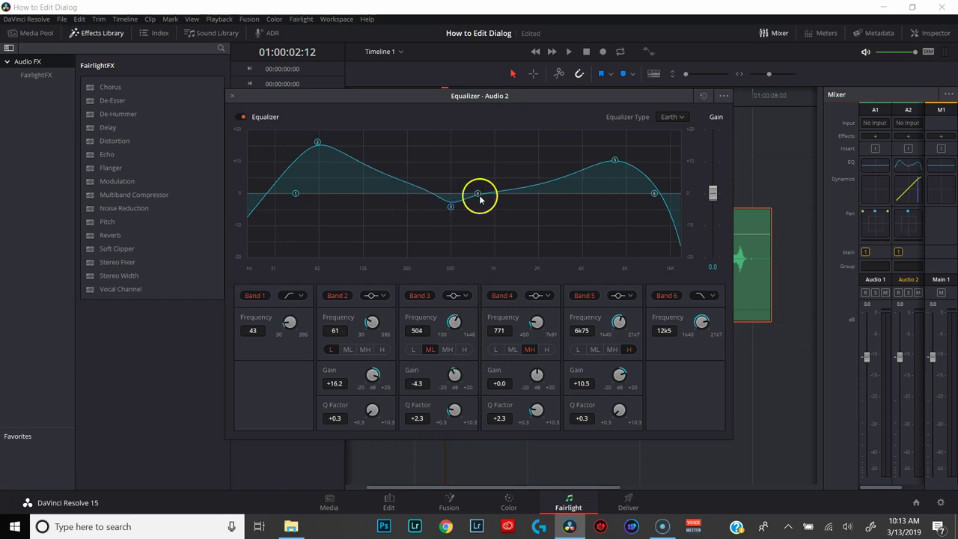
left_click_drag(491, 206, 498, 211)
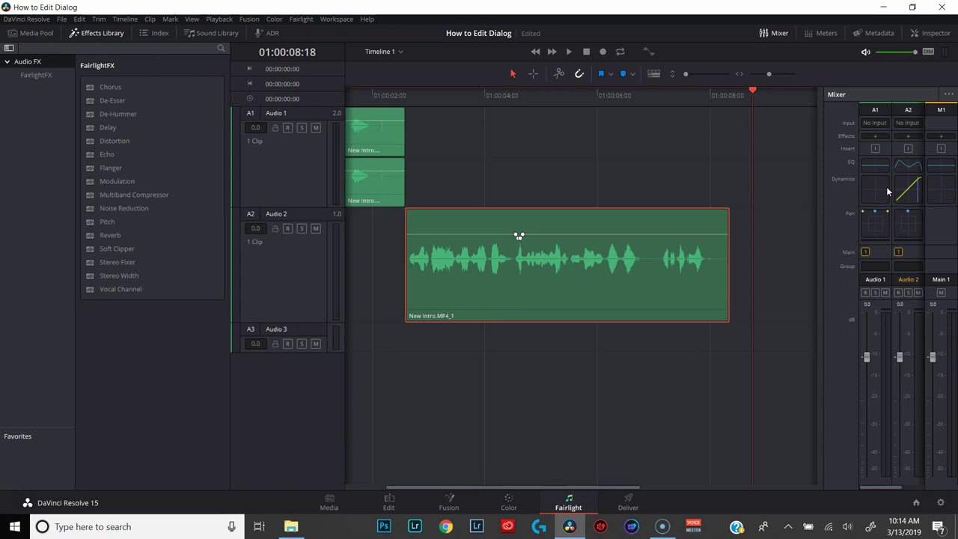
Lower the Audio 2 compressor threshold to about -32.6 and nudge the make-up gain higher
left_click(912, 187)
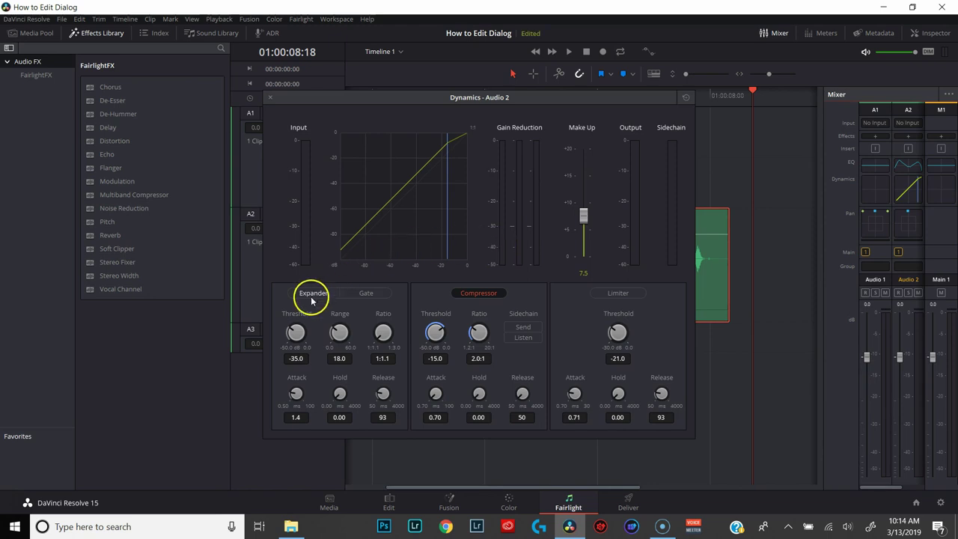
left_click(440, 337)
left_click_drag(432, 331, 399, 317)
left_click(583, 216)
left_click_drag(583, 214, 583, 209)
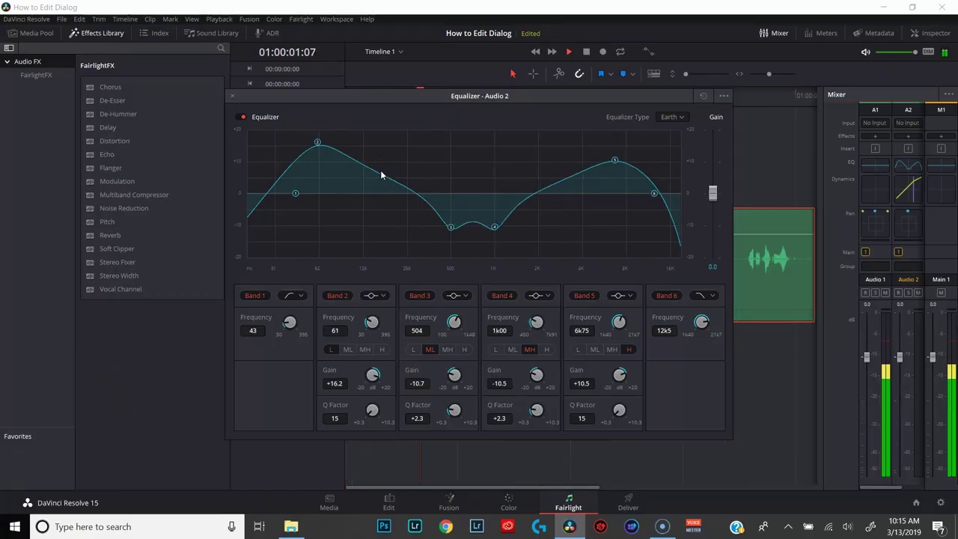
Retune the EQ: raise the low cut, band 2 to +19.5 dB, band 3 dip to about -6 dB, then close
left_click_drag(620, 156, 624, 175)
left_click_drag(317, 142, 318, 159)
left_click_drag(450, 227, 496, 209)
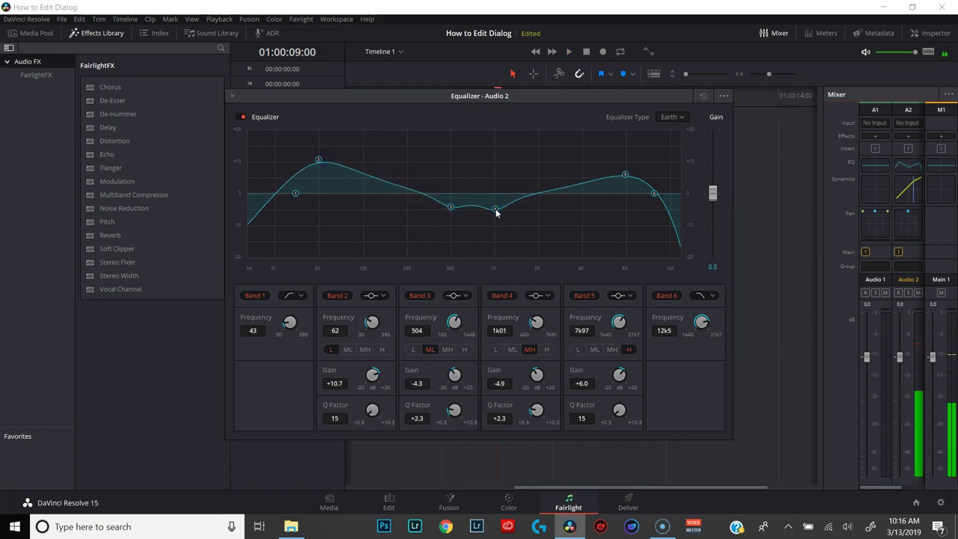
left_click_drag(295, 193, 334, 197)
left_click_drag(318, 160, 320, 133)
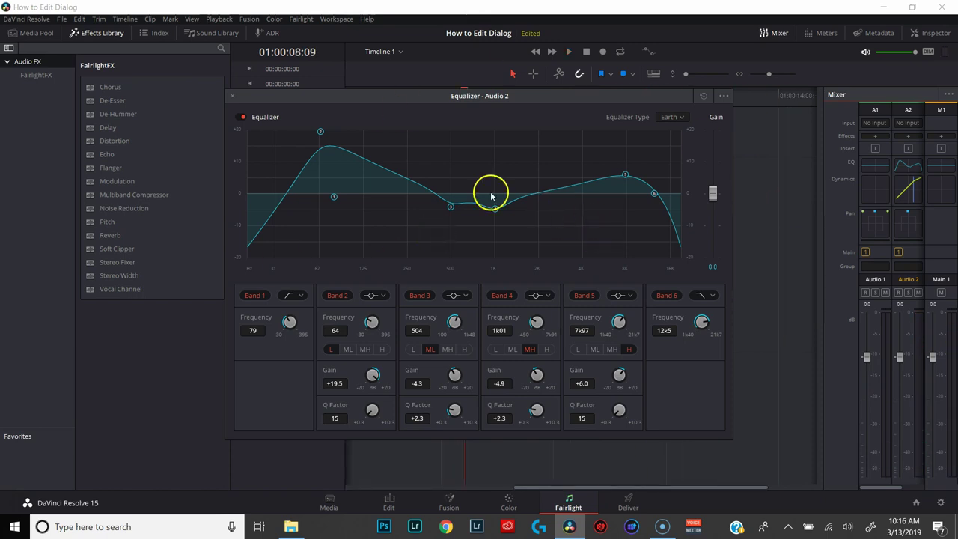
left_click_drag(450, 208, 449, 214)
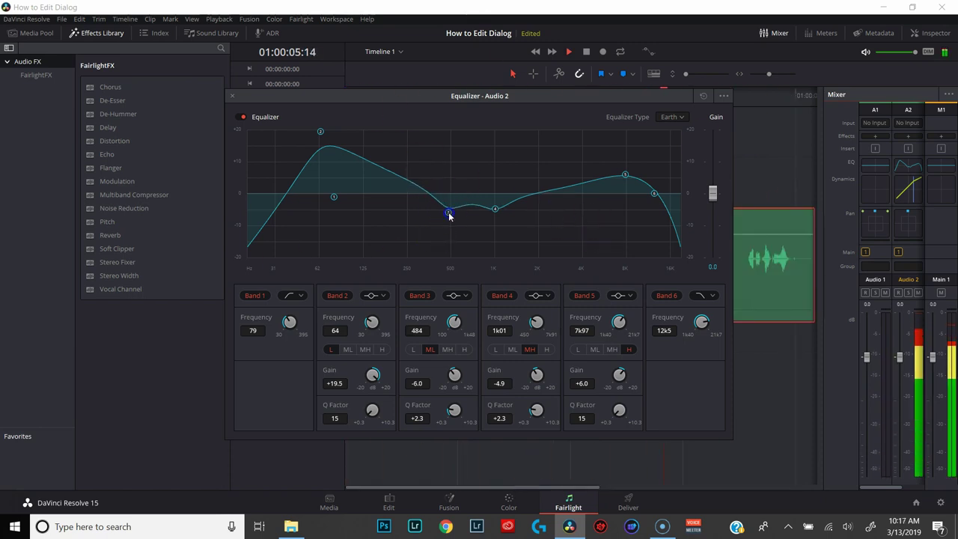
left_click(232, 96)
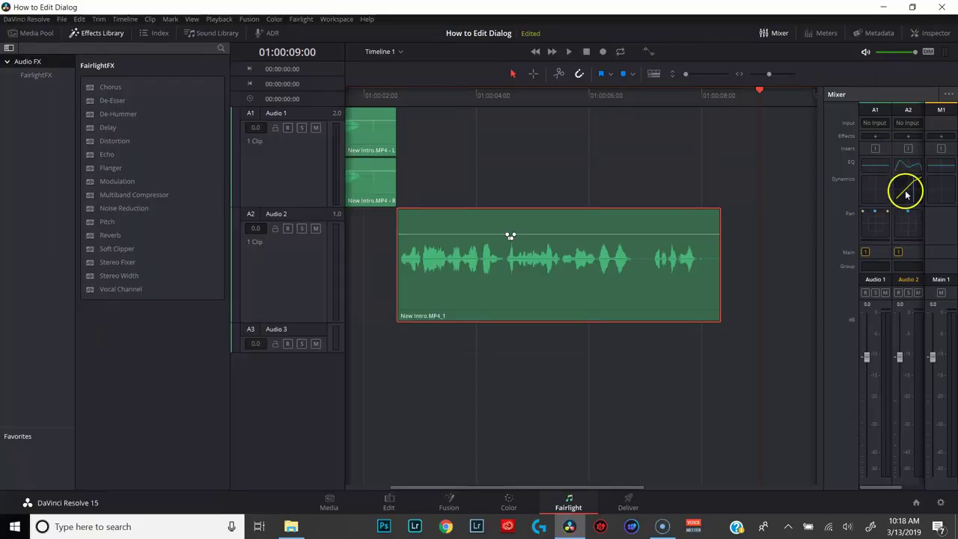
Reopen the Audio 2 Dynamics window from its graph in the Mixer
double_click(906, 193)
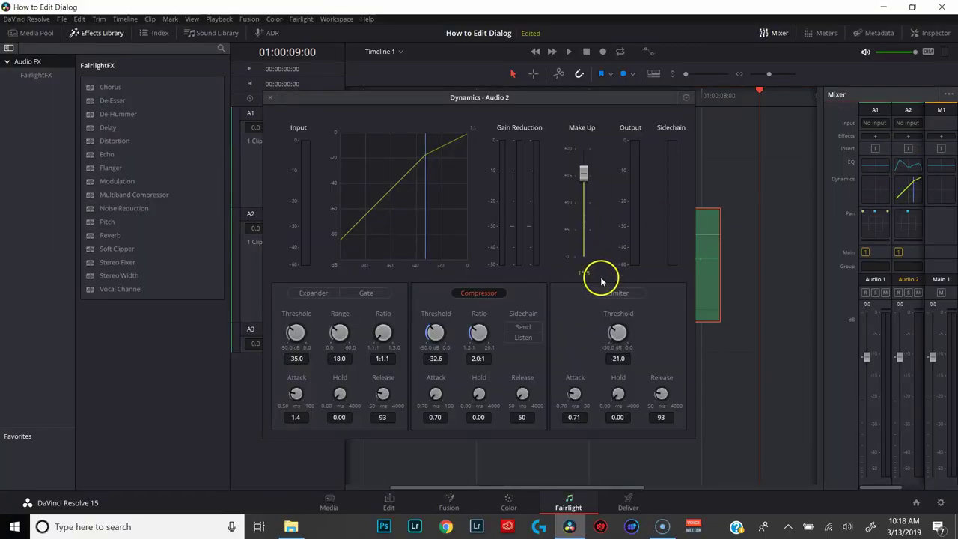